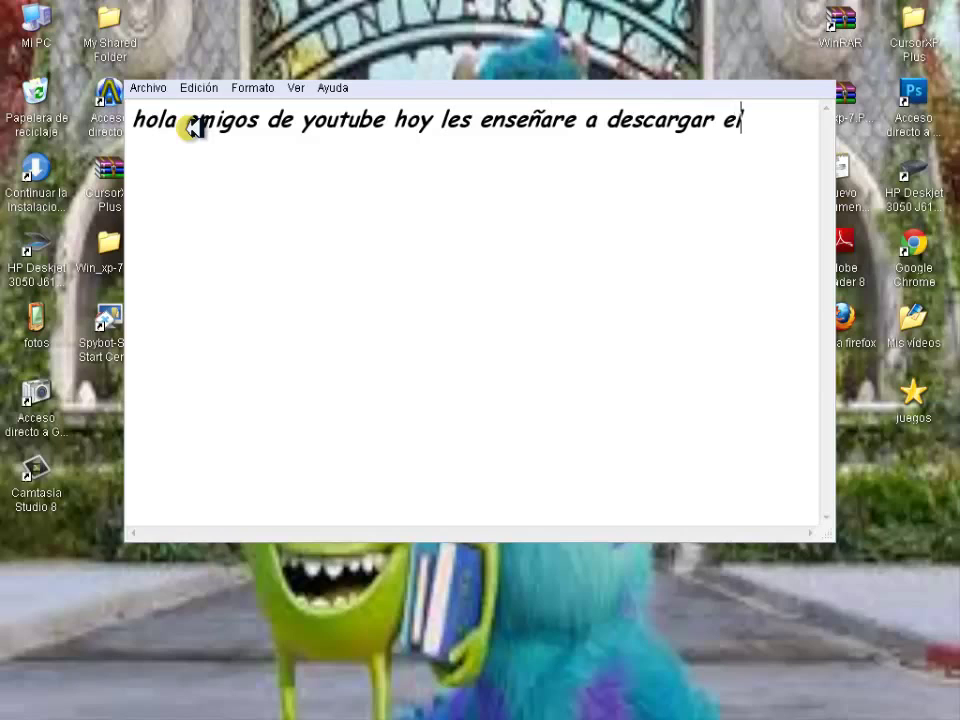
Continue the note's first line with "y a como jugarlo es muy sencillo" and start a new line
type("y ")
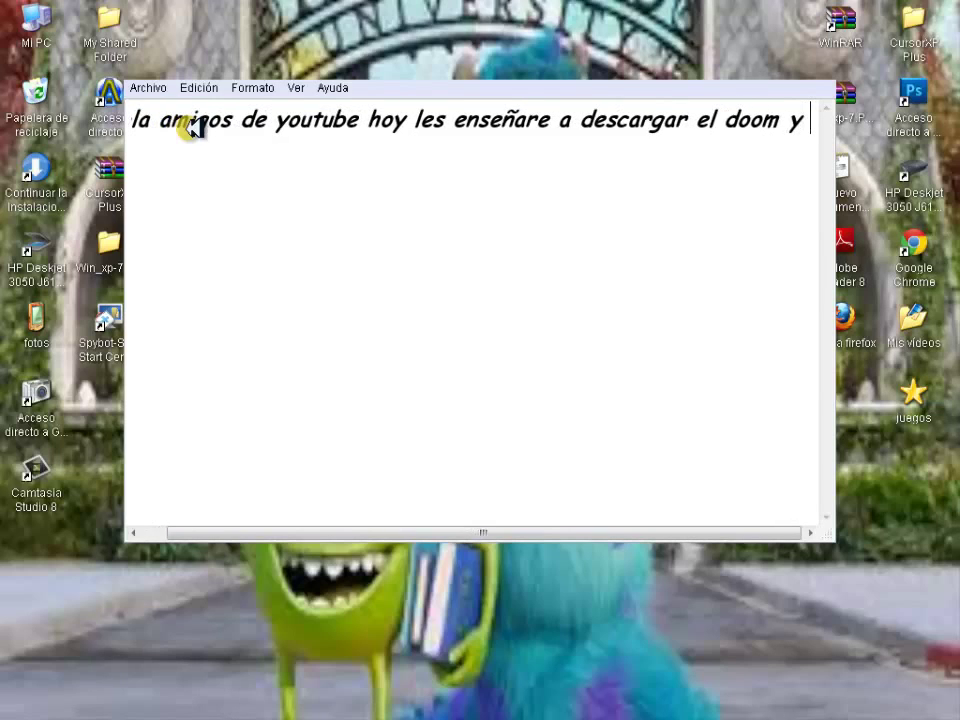
type("a como ju")
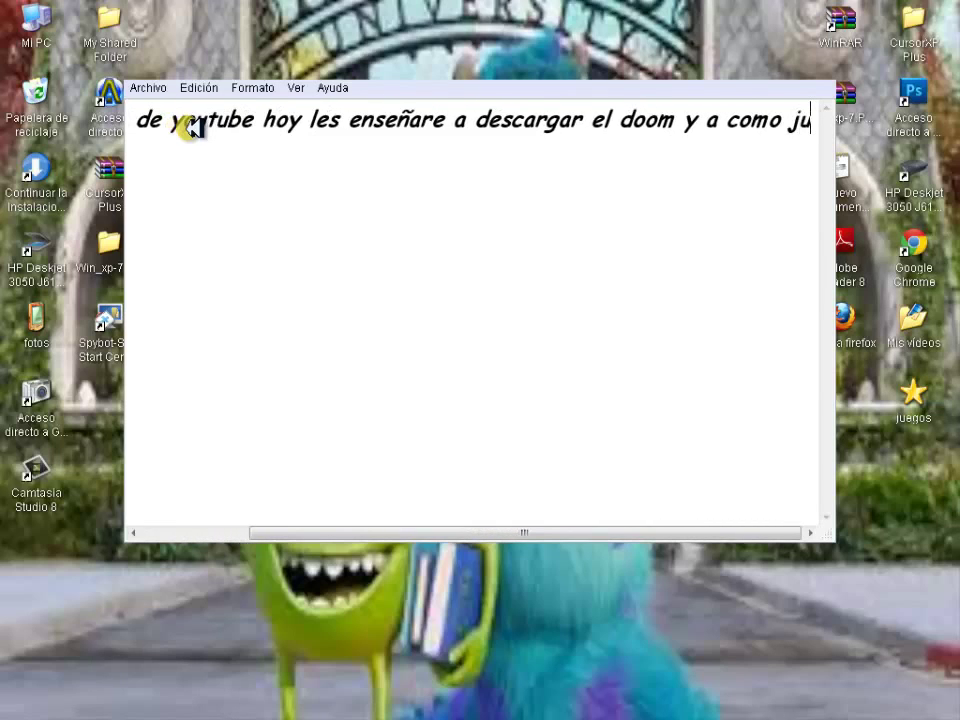
type("garlo es mu")
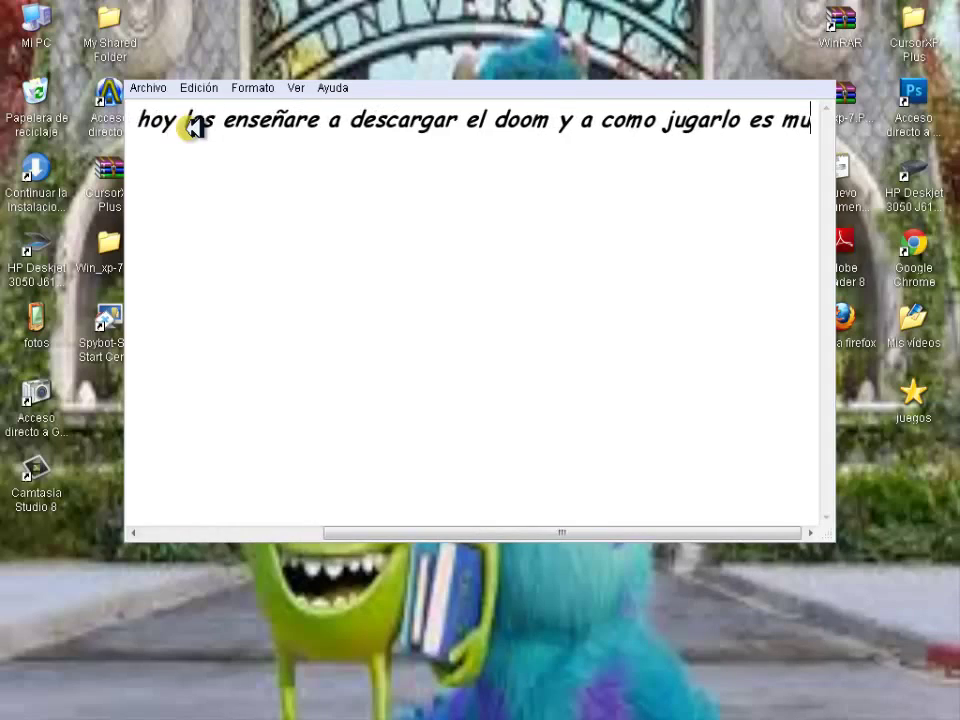
type("y sencil")
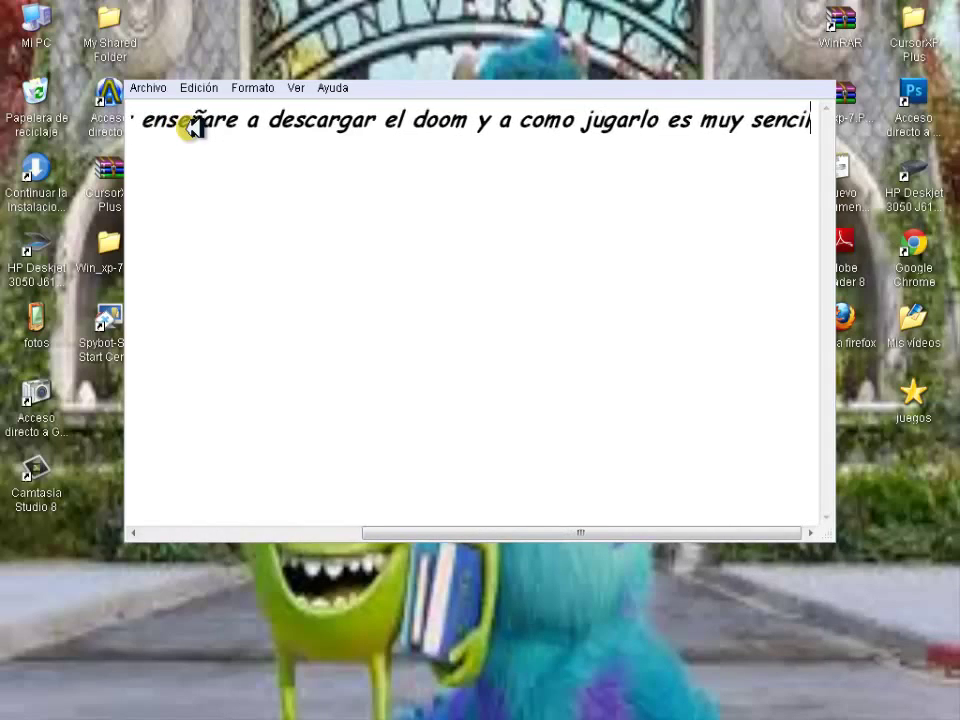
type("lo")
key("Return")
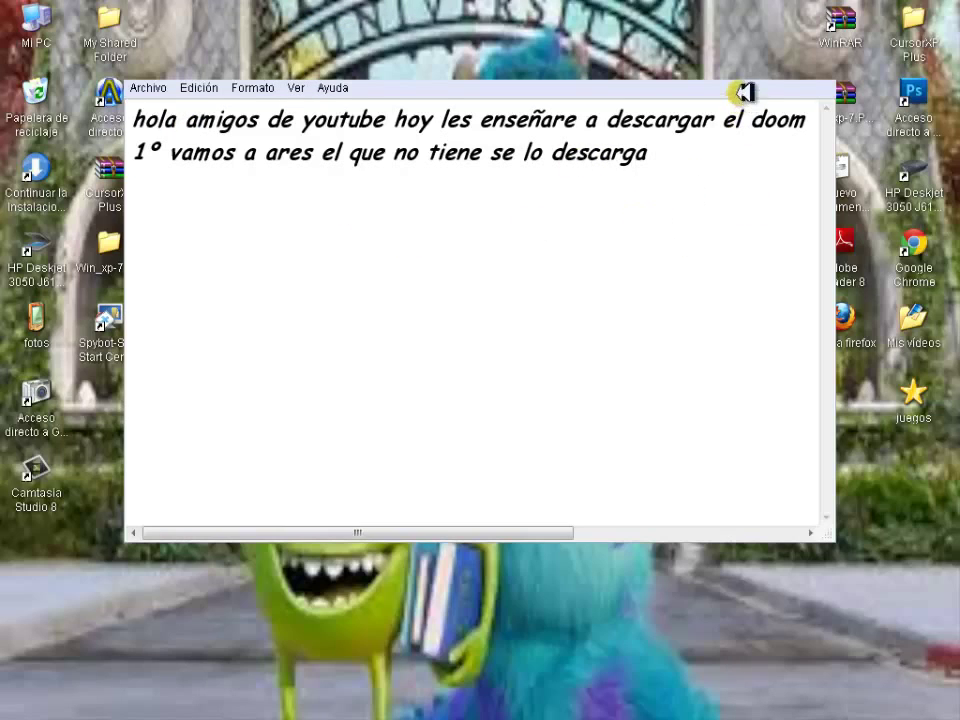
Show the desktop and open the Ares file-sharing program
key("super+d")
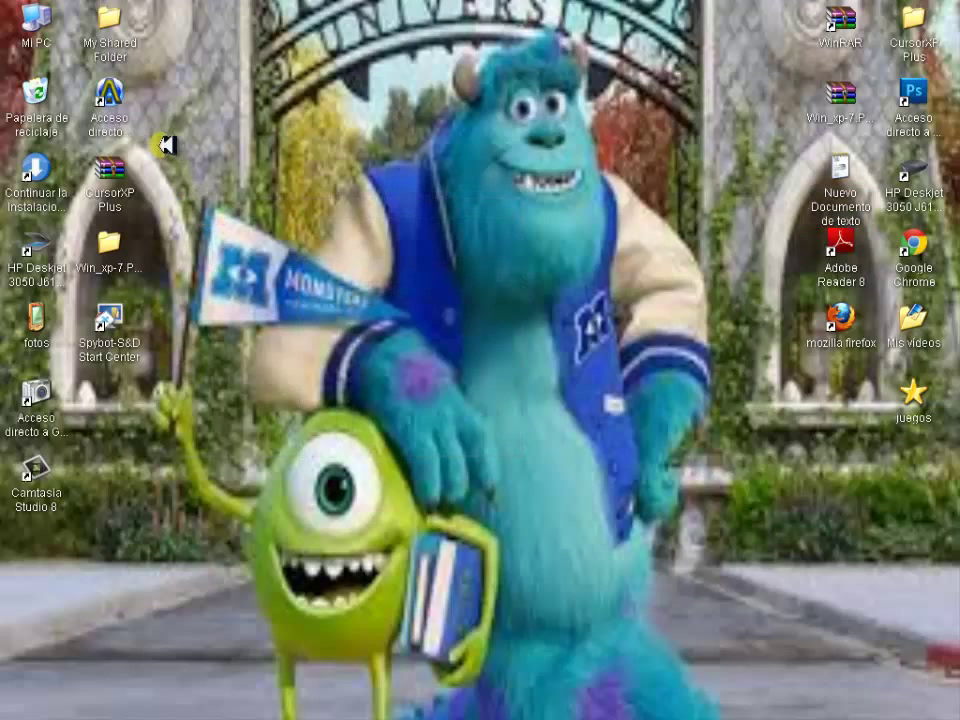
left_click(108, 95)
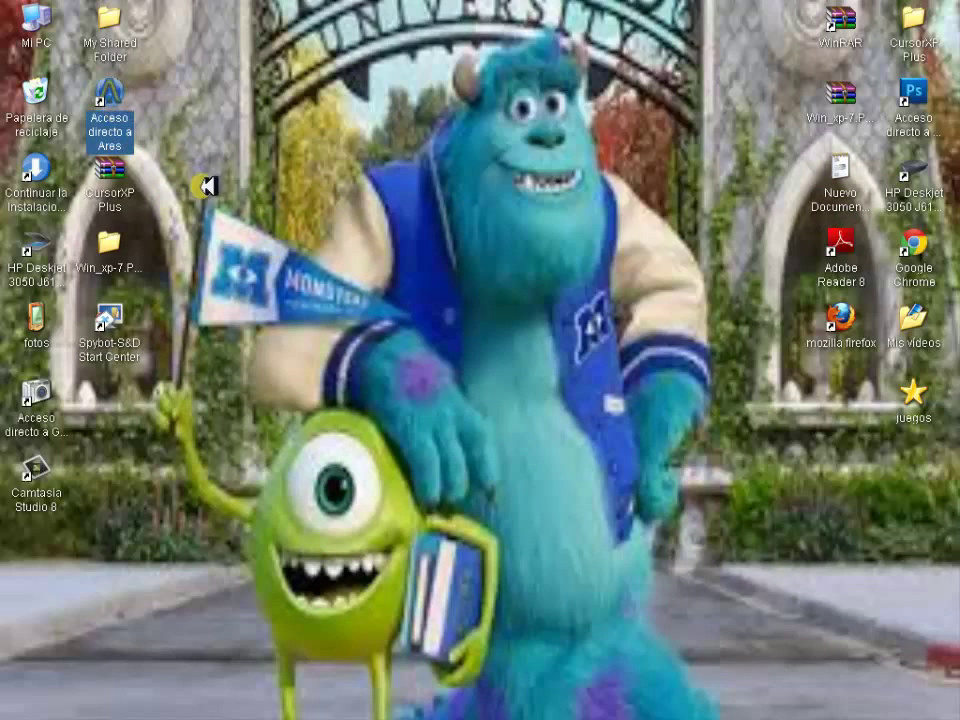
left_click(440, 590)
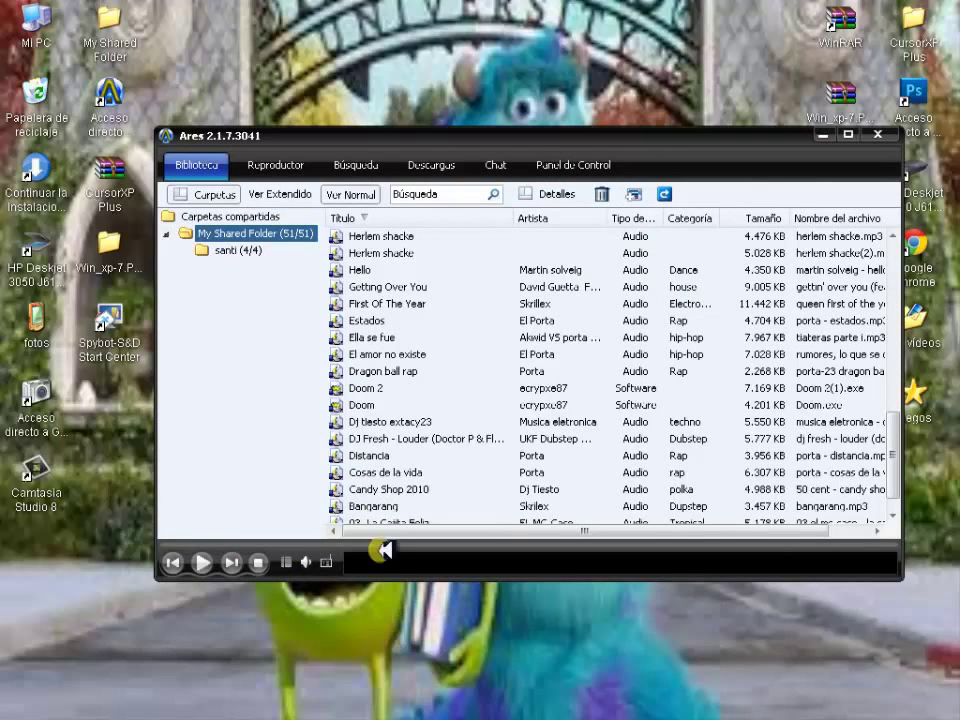
Select Doom 2 in the My Shared Folder library and launch its installer
left_click(372, 388)
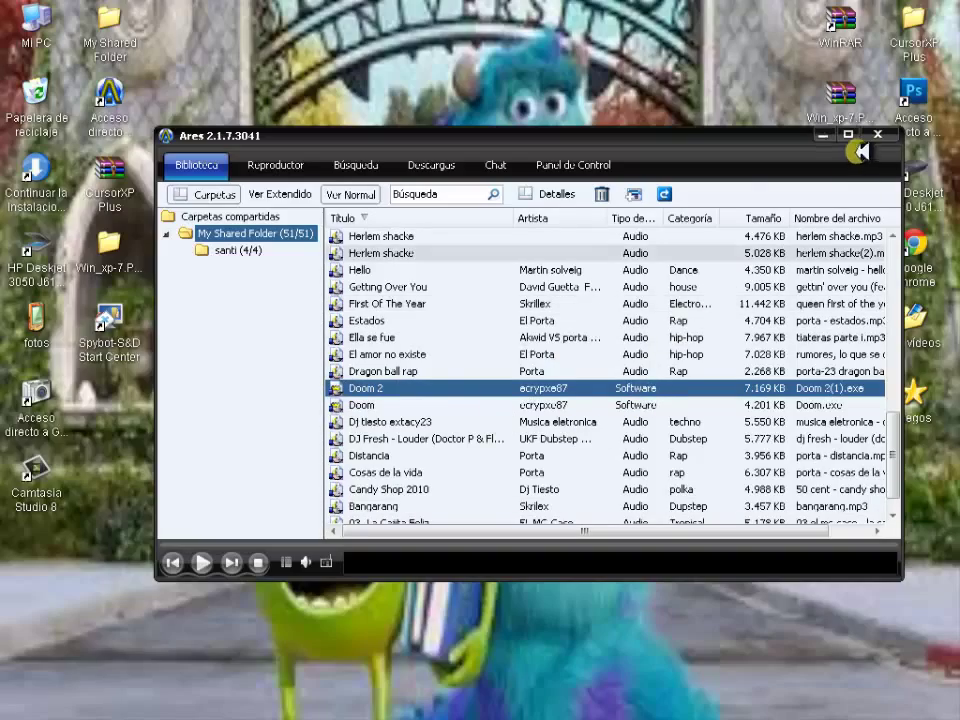
left_click_drag(780, 133, 740, 188)
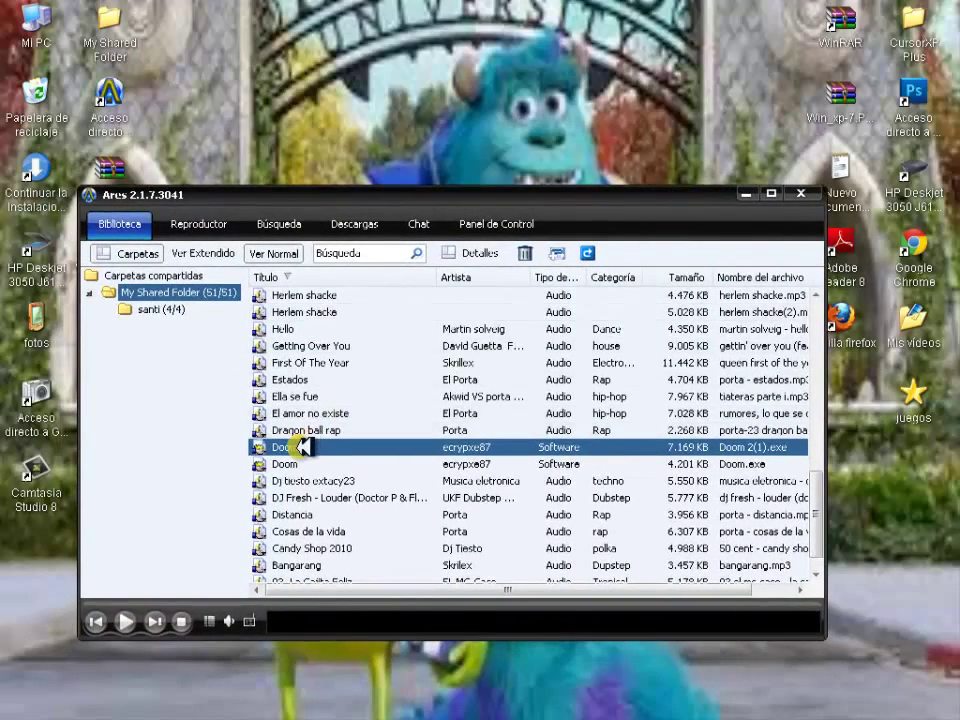
right_click(303, 447)
left_click(200, 434)
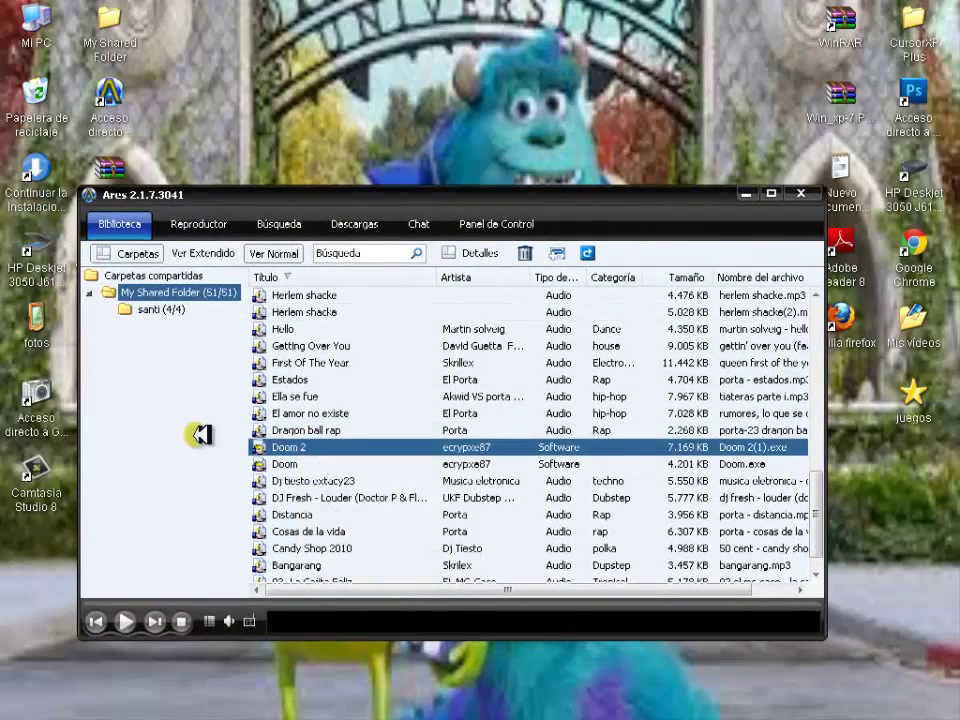
scroll(332, 446, "up", 10)
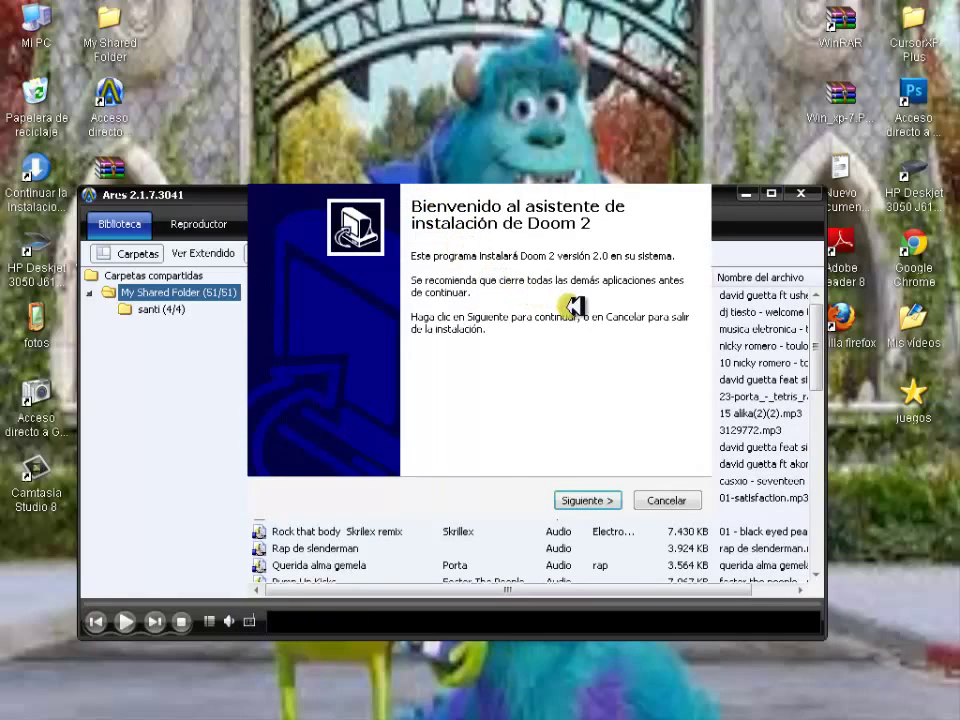
Set the installation folder to C:\Archivos de programa\Doom 2\Doom 2 and accept it in the setup wizard
left_click(590, 500)
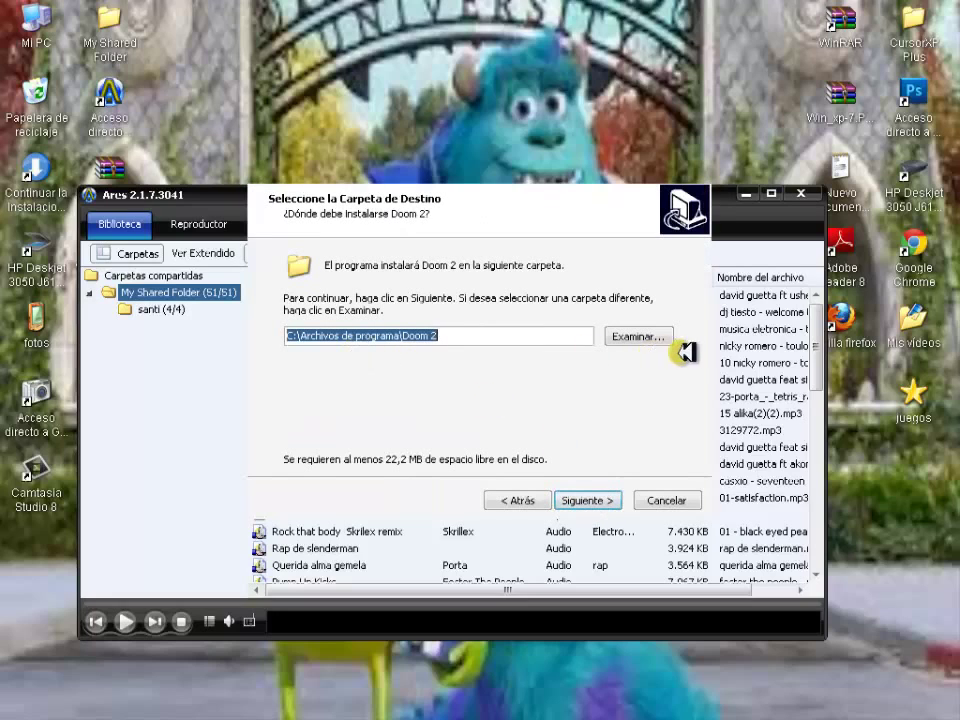
left_click(636, 336)
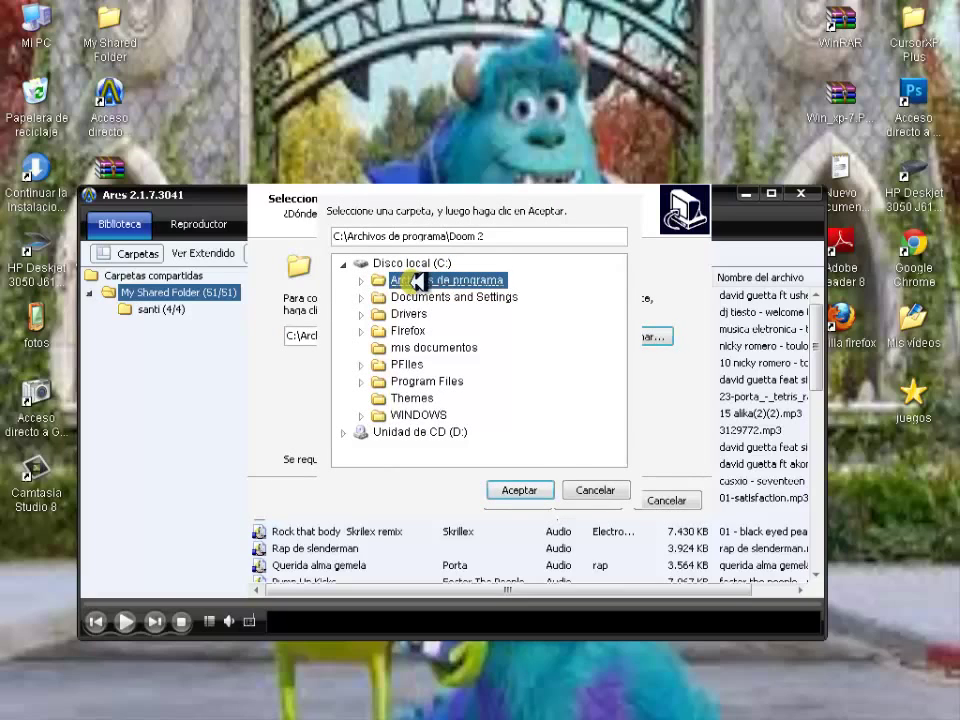
double_click(481, 283)
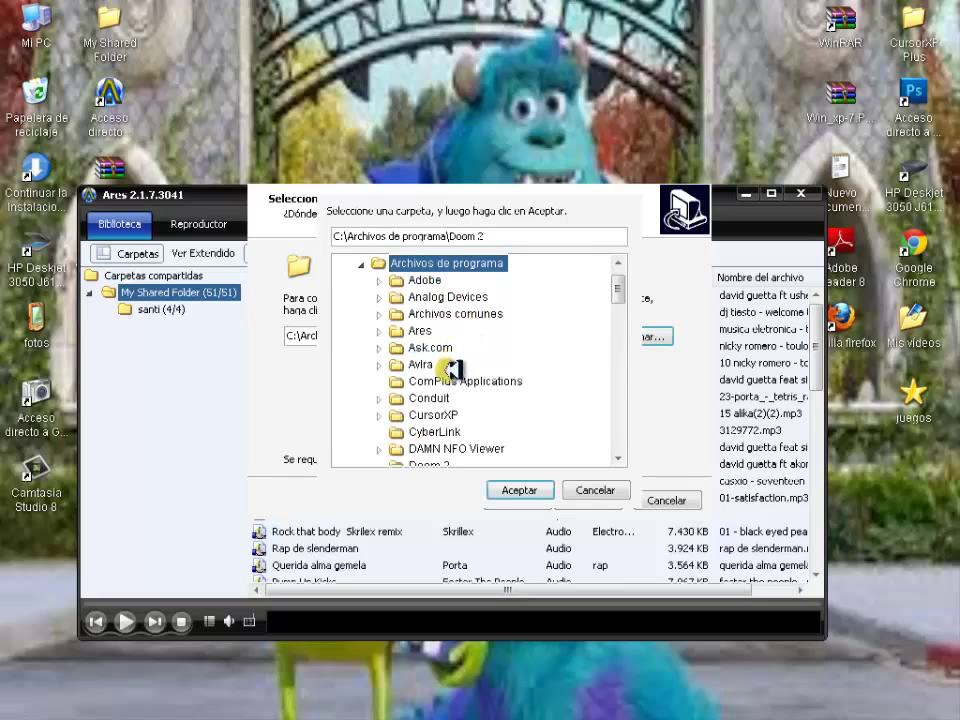
left_click_drag(621, 285, 626, 306)
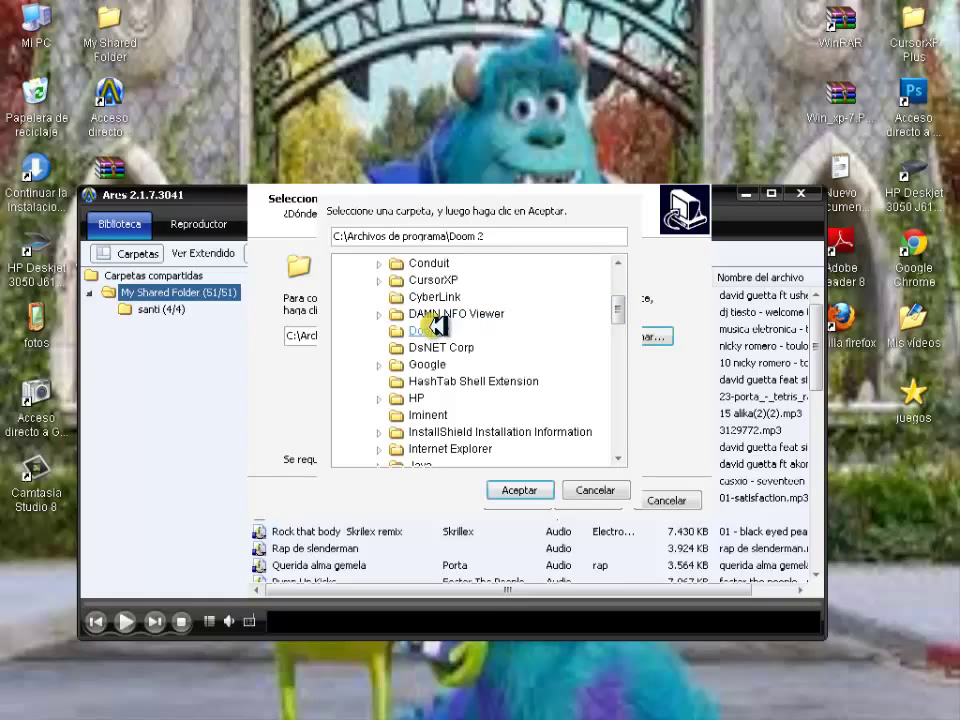
left_click(430, 330)
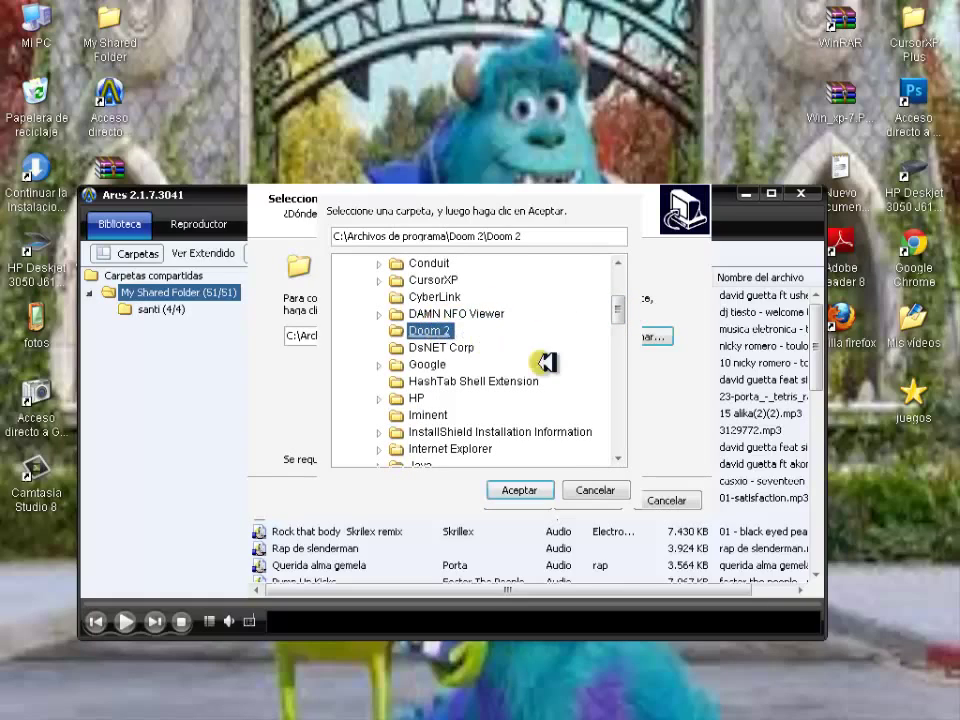
left_click(520, 489)
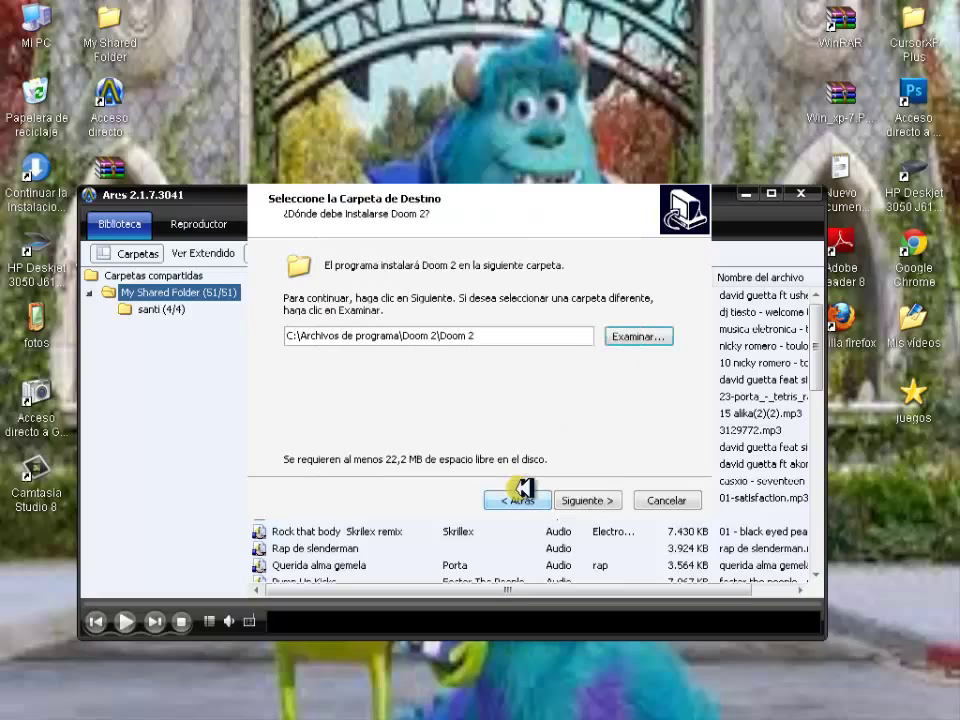
left_click(583, 501)
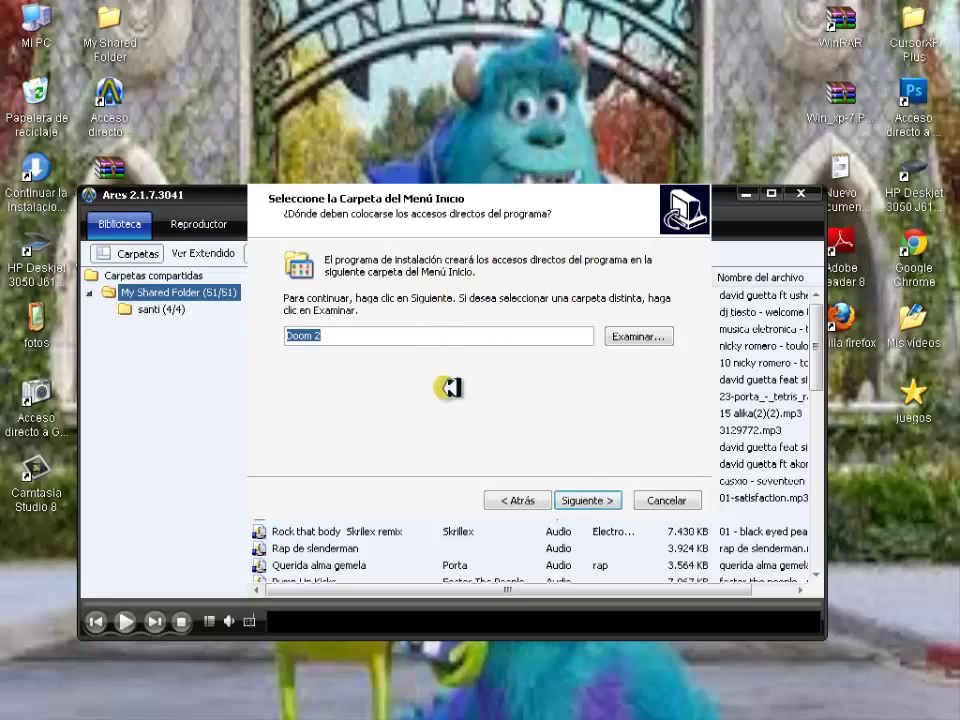
Install Doom 2 with the Doom 2 Start menu folder and a desktop icon, and close the Ares window
left_click(570, 502)
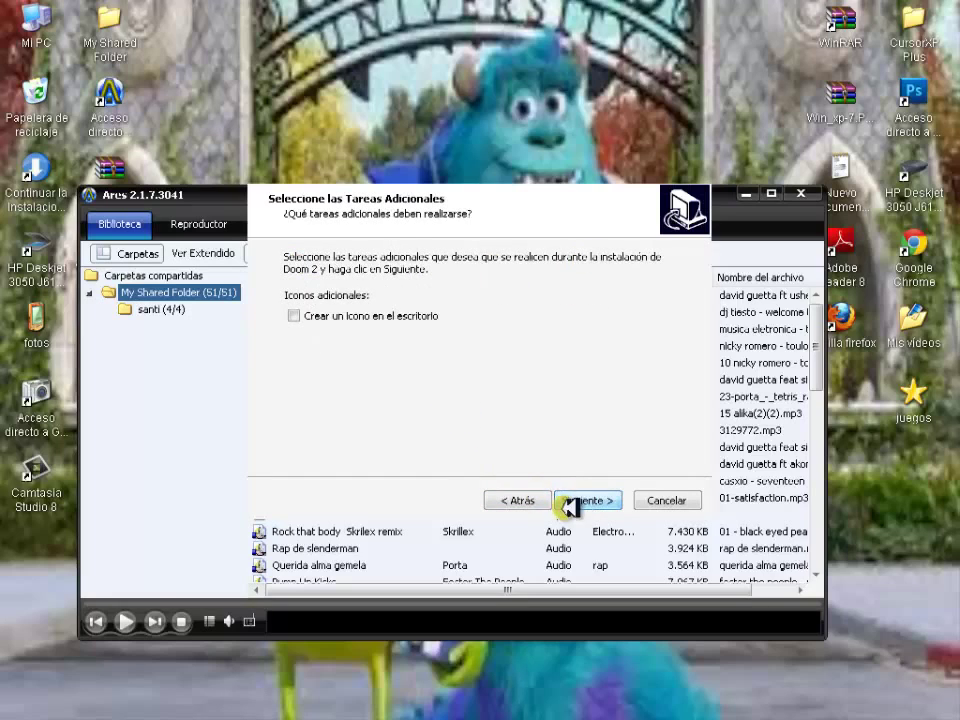
left_click(294, 316)
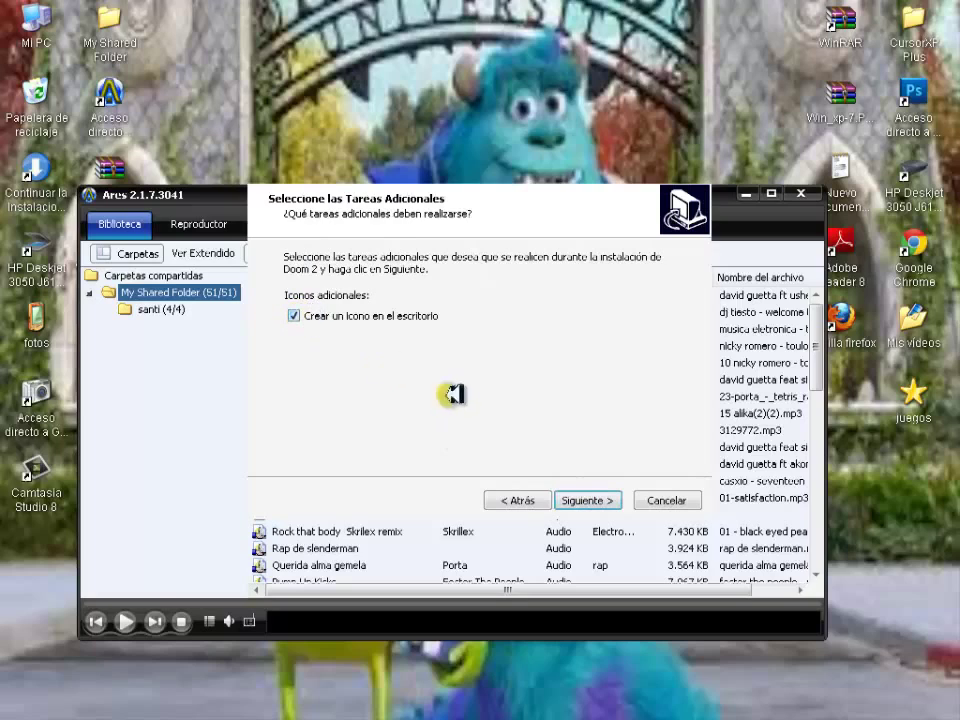
left_click(570, 498)
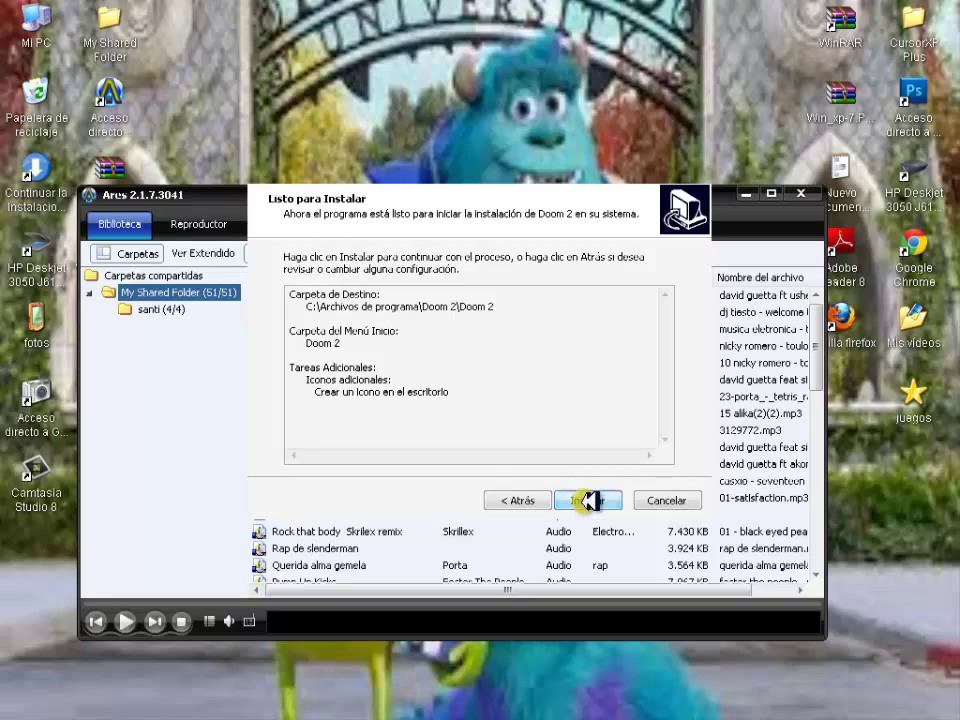
left_click(588, 500)
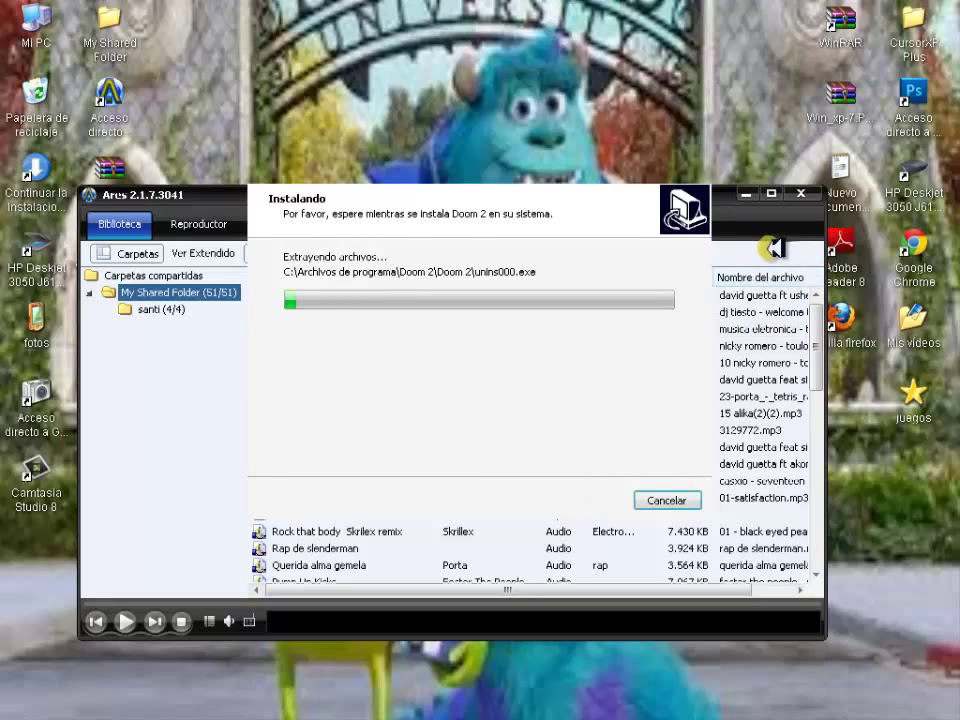
left_click(800, 193)
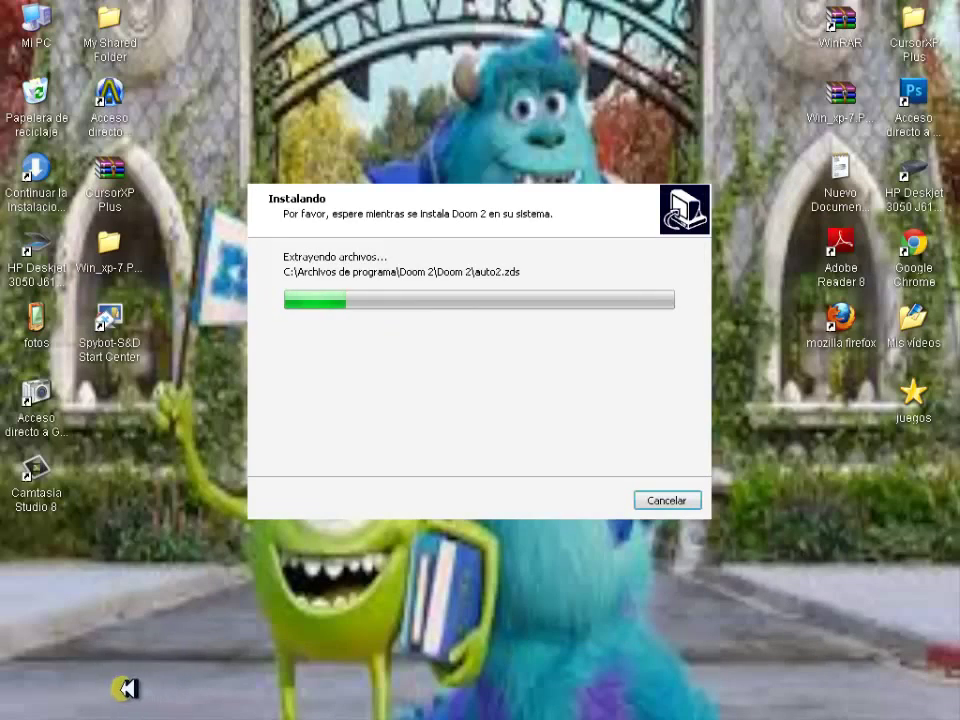
Switch to Notepad, add "se les instalara y les saldra un icono", and end the closing line with "les hare el primer nivel"
key("alt+Tab")
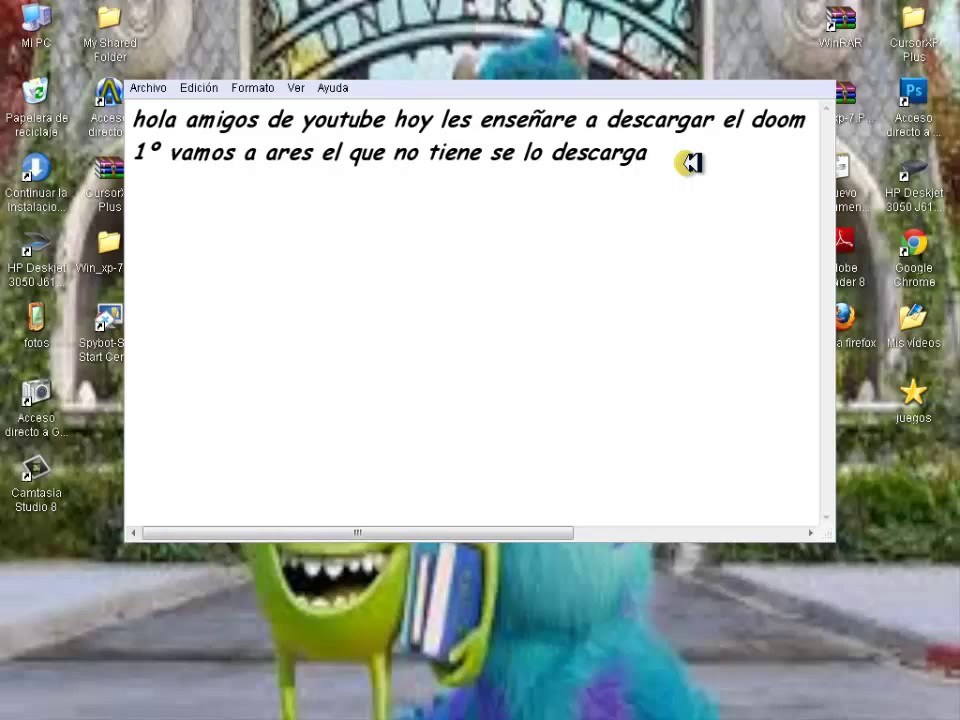
type("se les instalara y les saldra un ic")
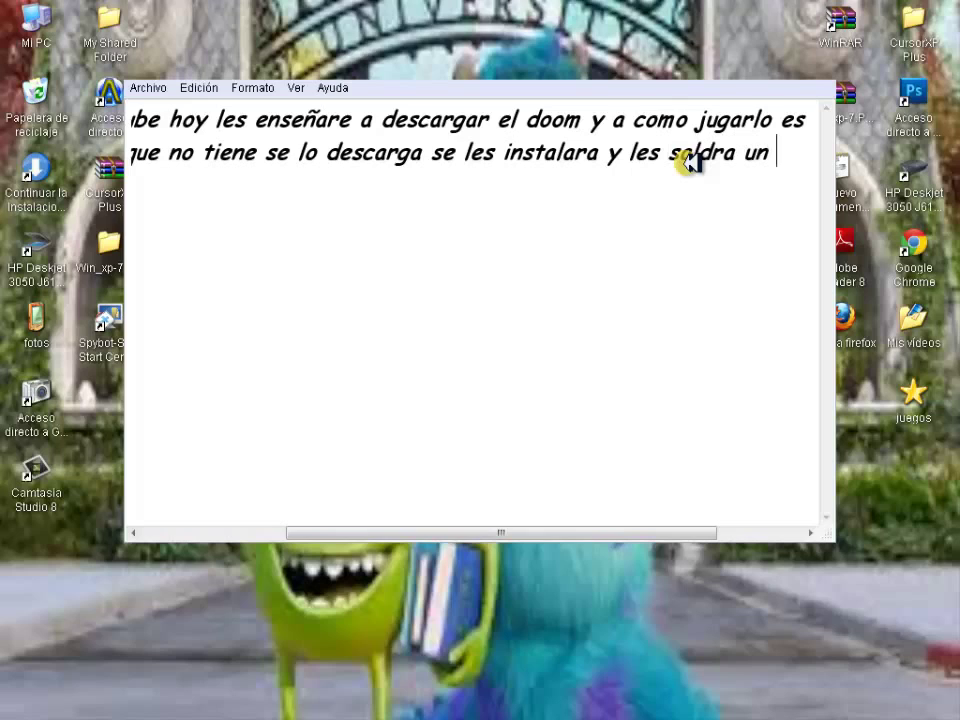
type("ono")
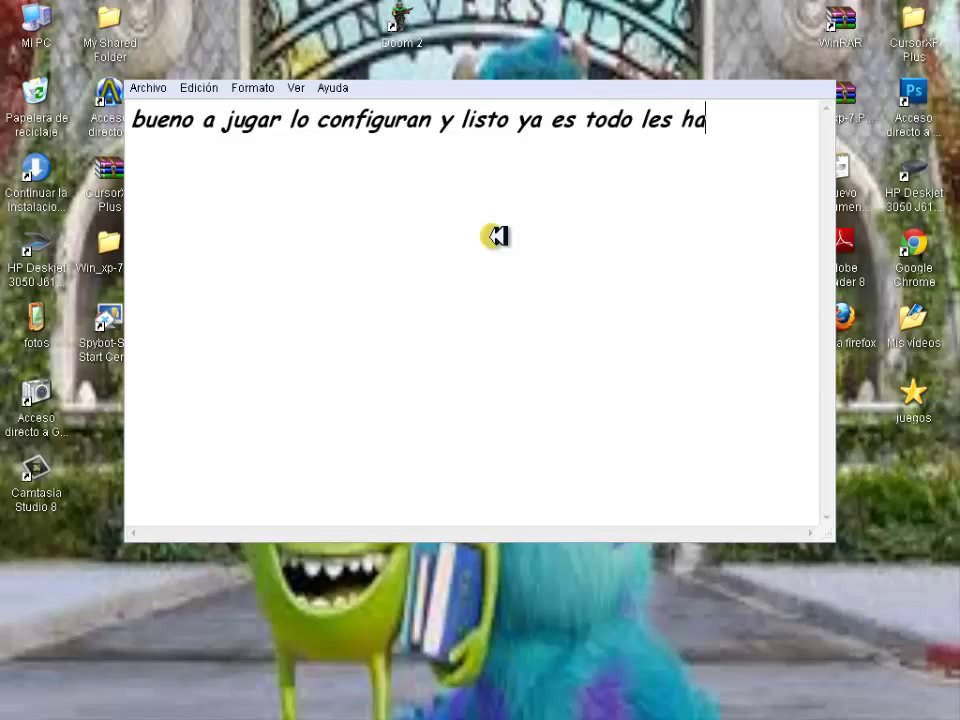
type("mer nivel")
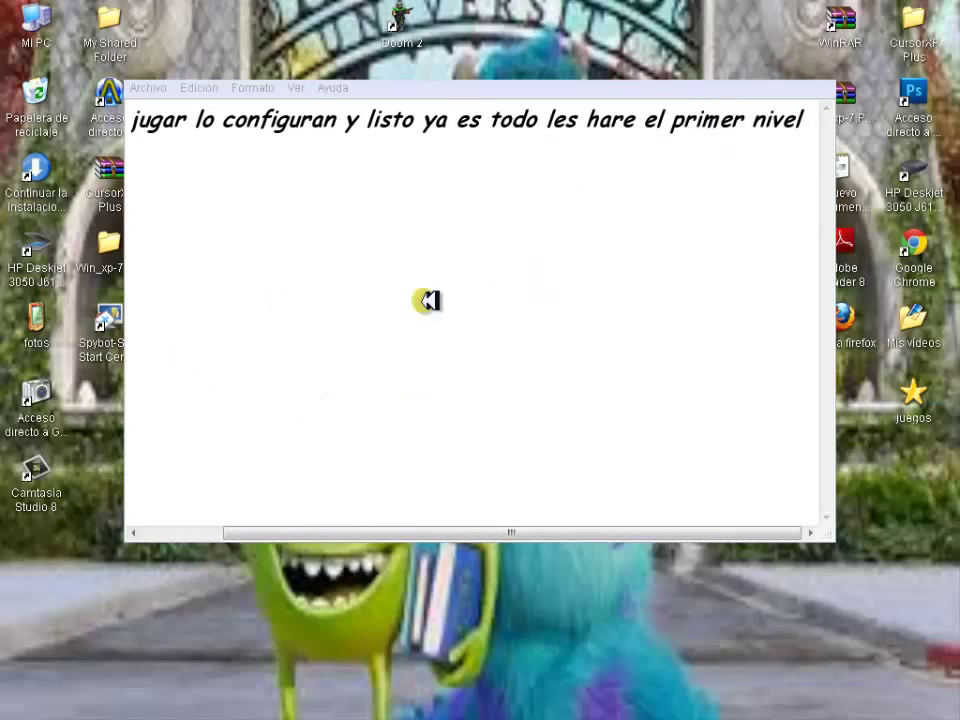
Close the text document without saving its changes and launch Doom 2 from the desktop
key("alt+F4")
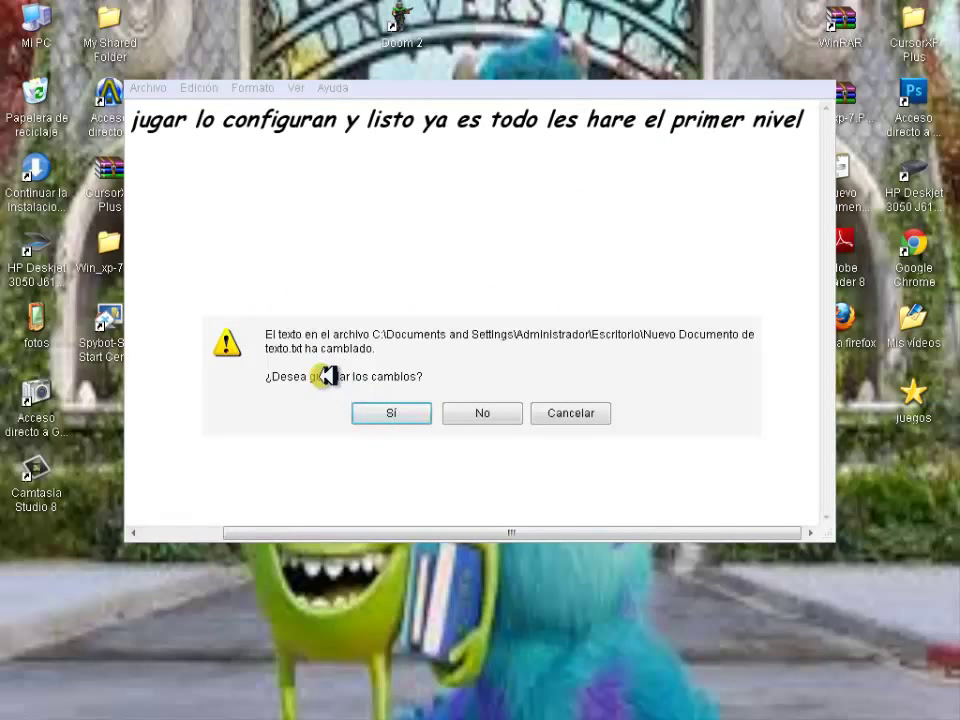
left_click(482, 412)
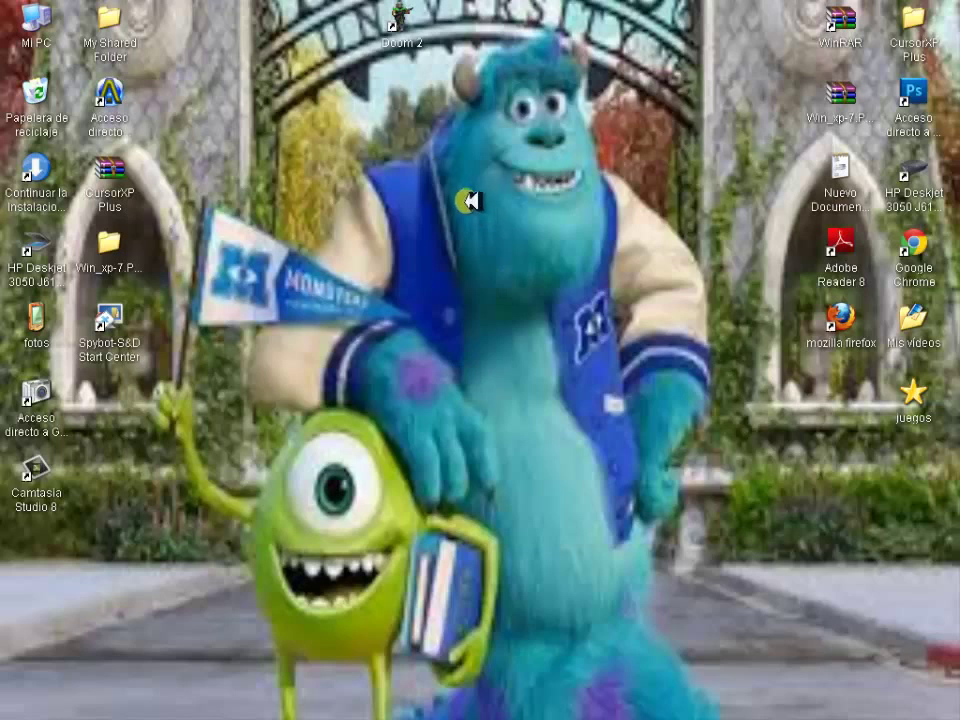
double_click(401, 18)
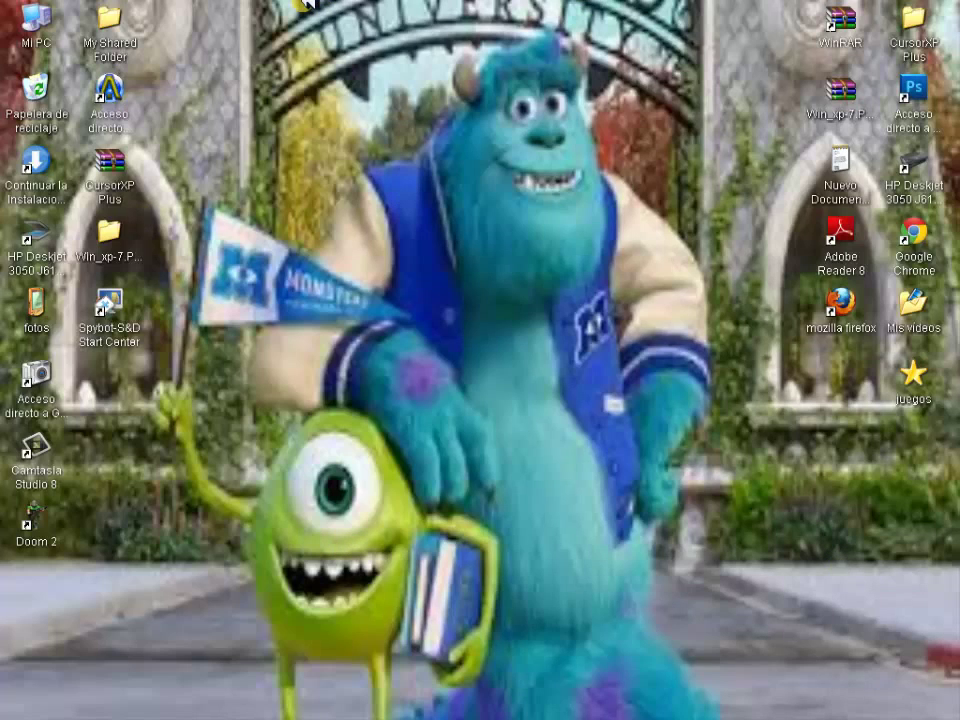
key("super")
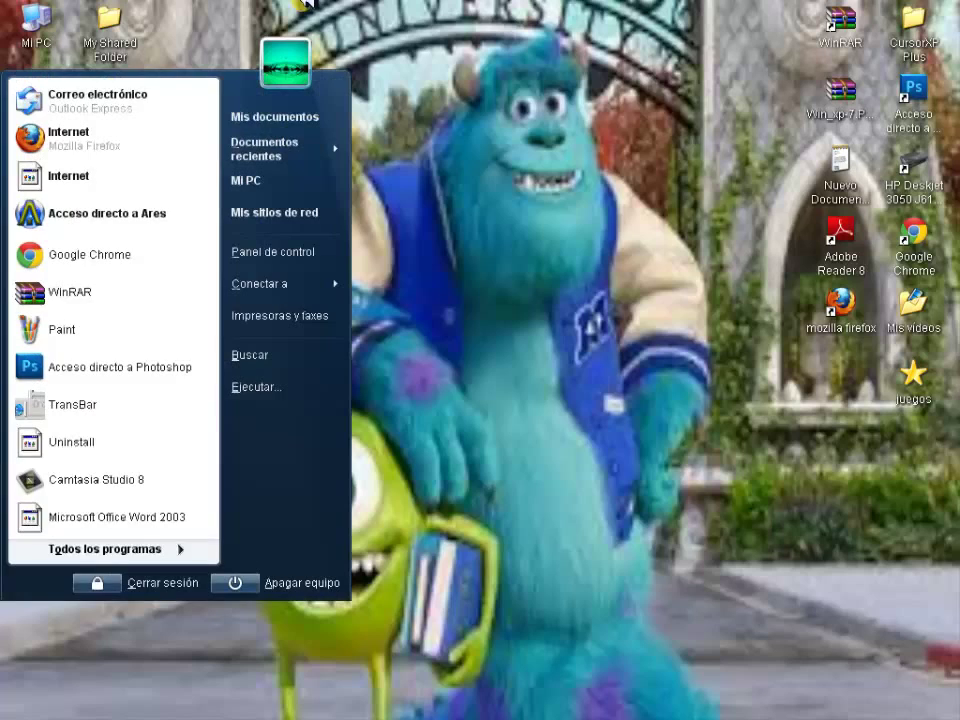
left_click(73, 556)
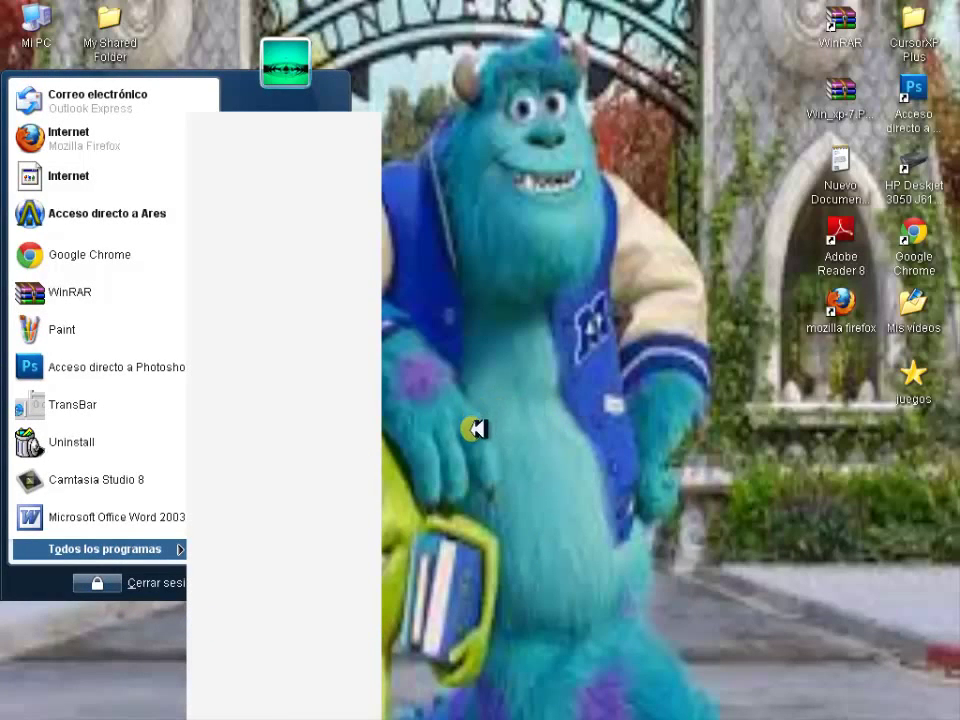
left_click(528, 424)
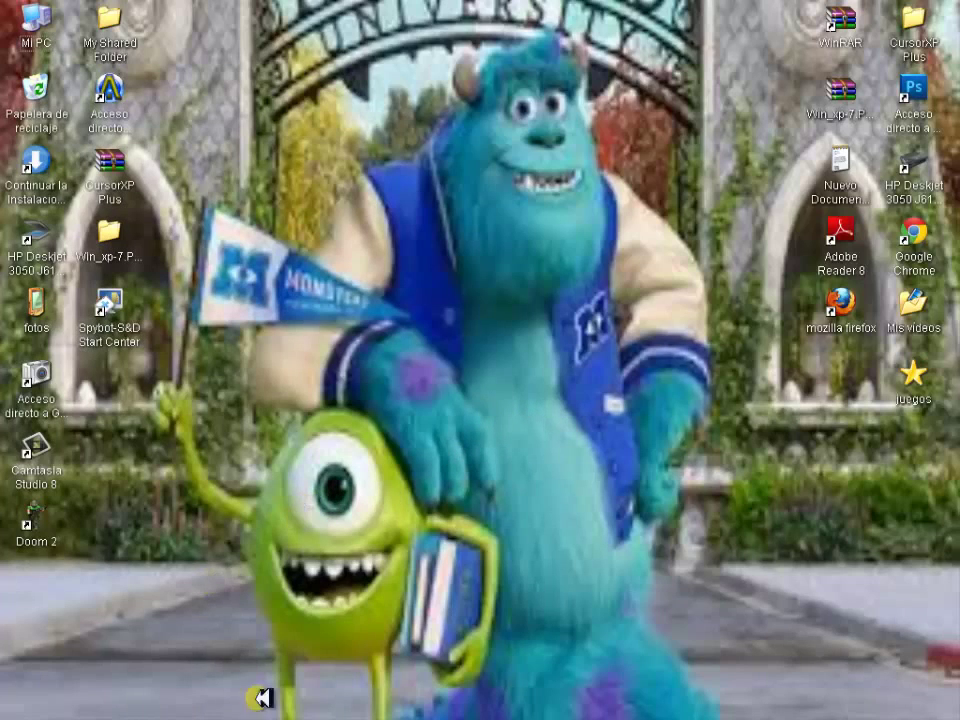
left_click_drag(274, 432, 353, 368)
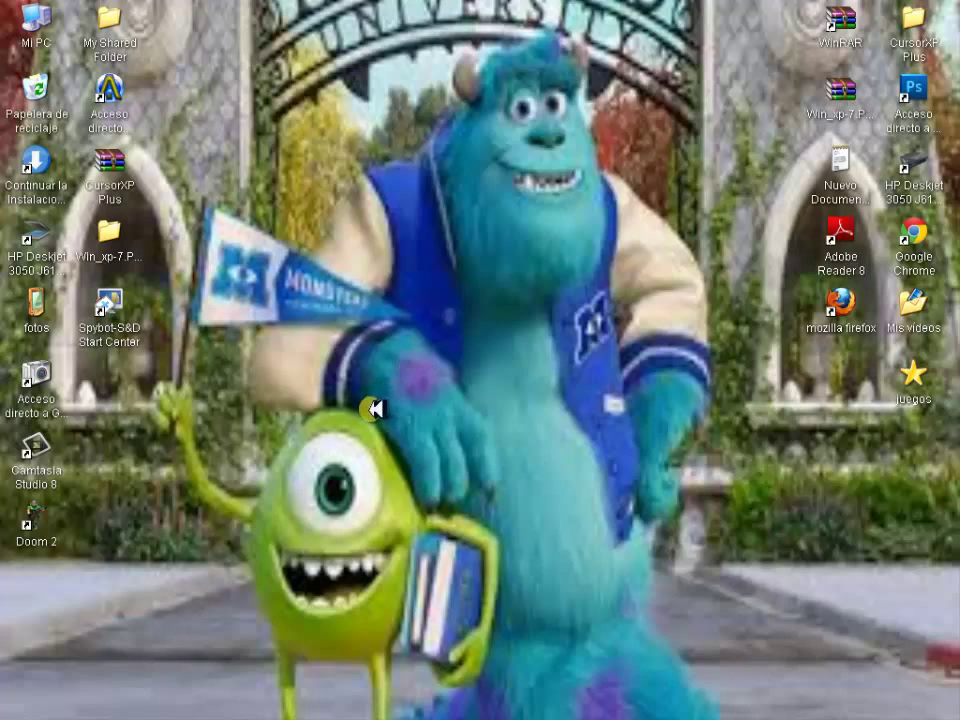
key("super")
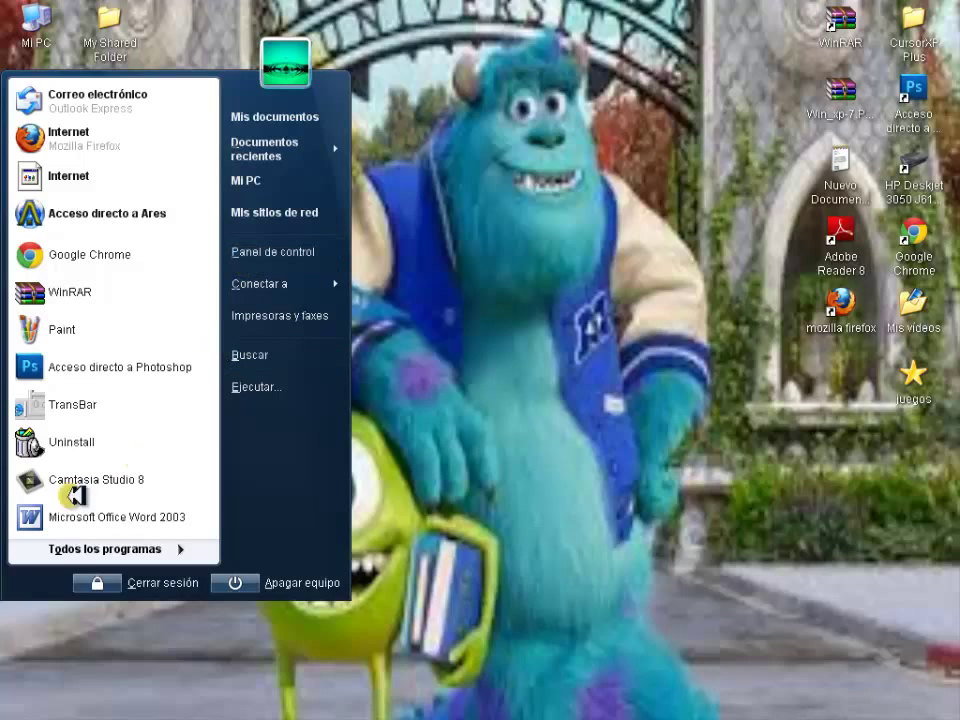
left_click(461, 580)
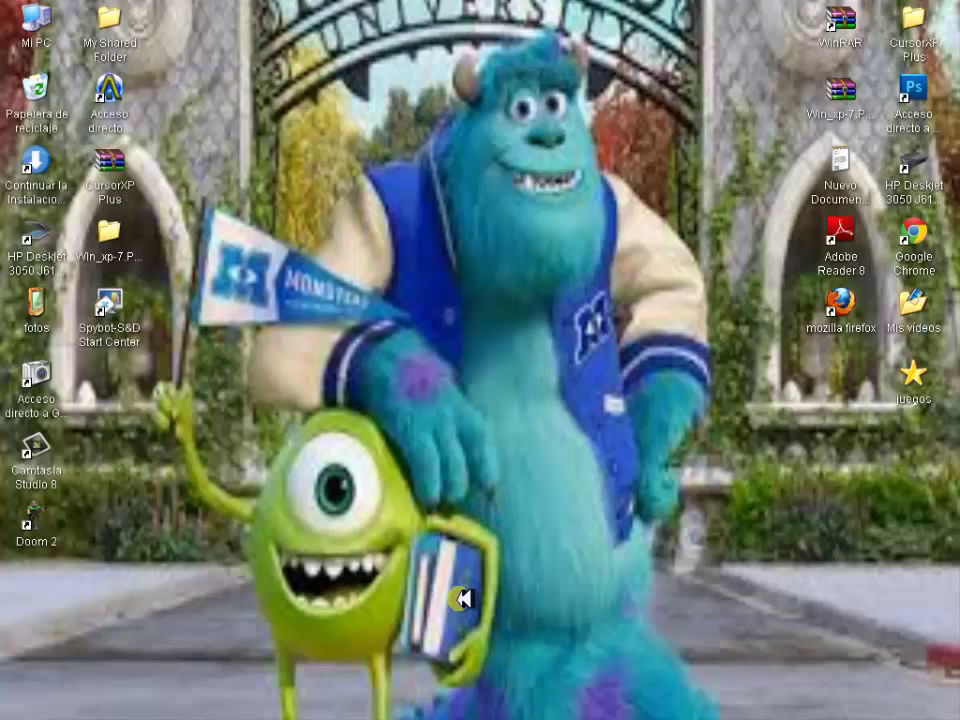
Bring up the running Doom 2 game and toggle its full-screen display
right_click(331, 700)
left_click(305, 676)
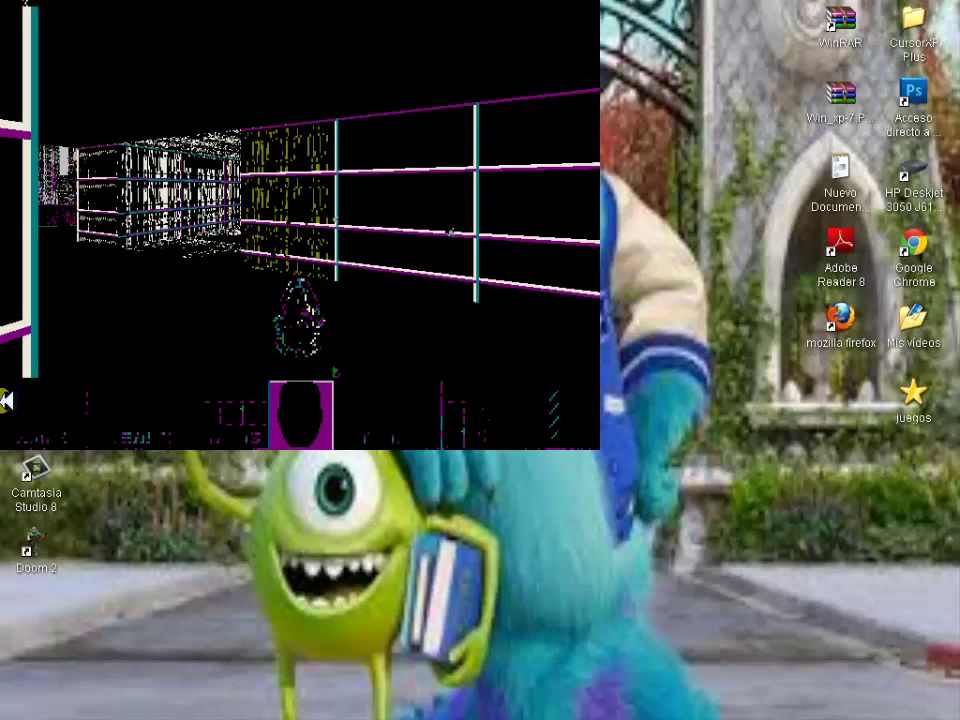
key("alt+Return")
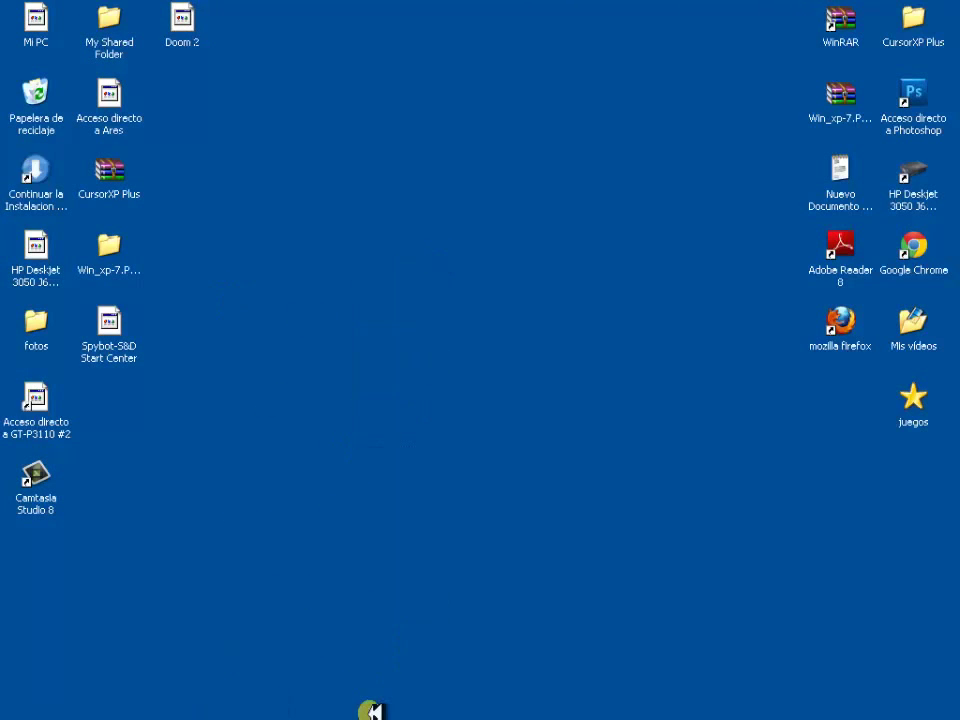
left_click_drag(521, 369, 547, 308)
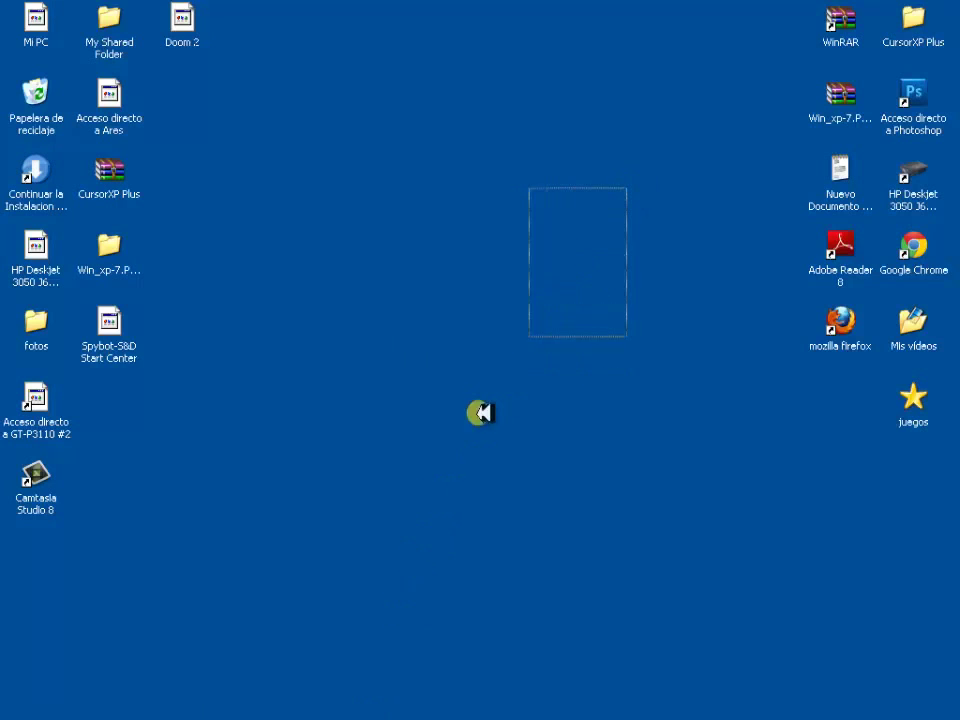
right_click(368, 714)
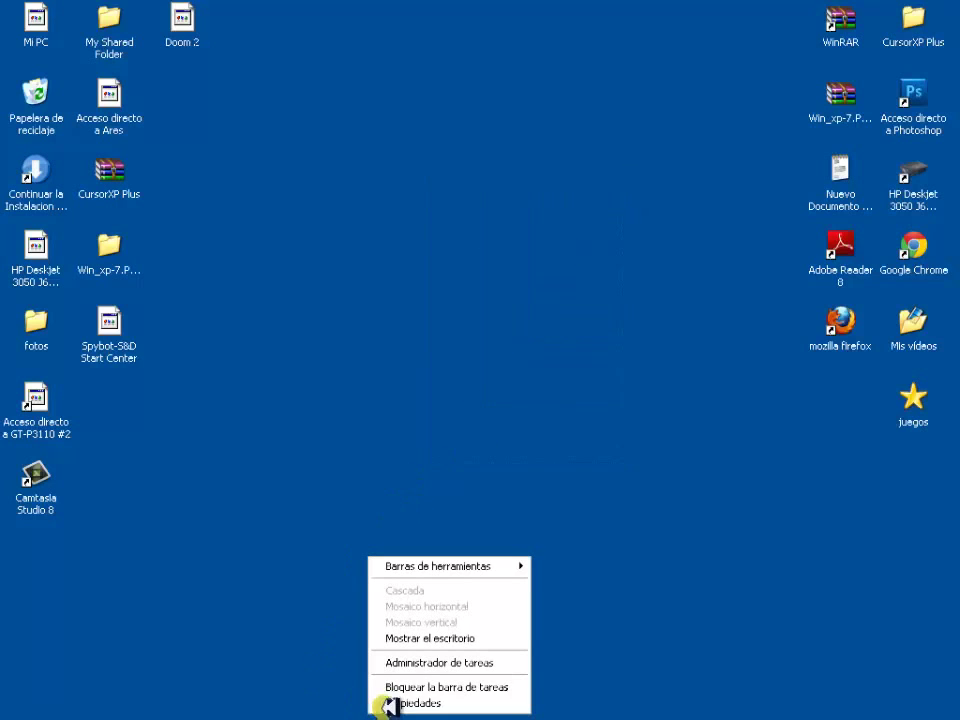
left_click(285, 507)
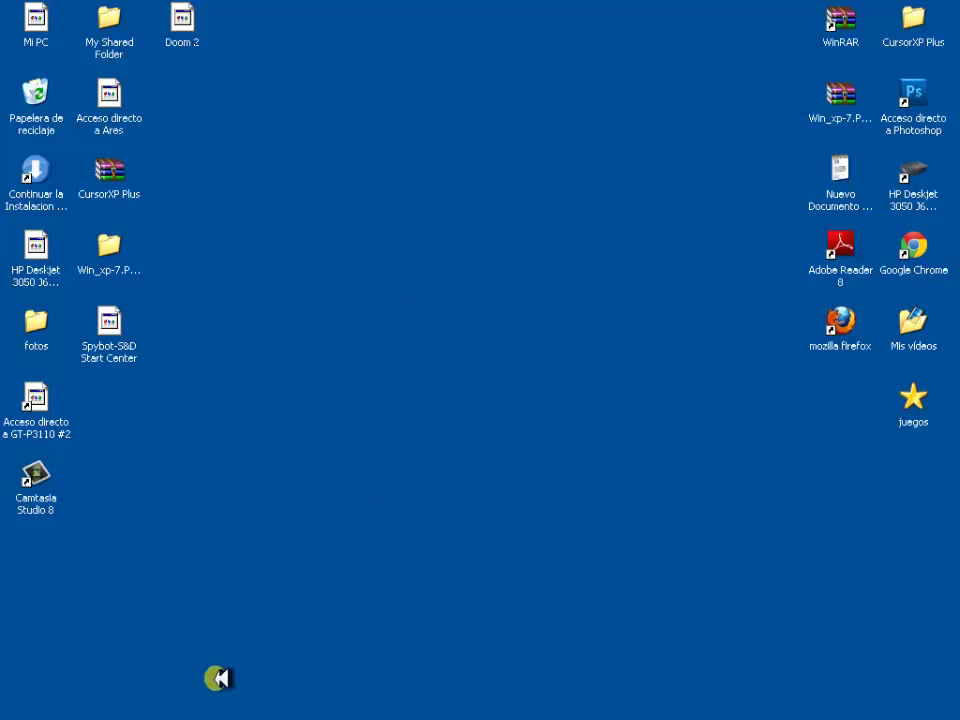
left_click_drag(298, 427, 263, 514)
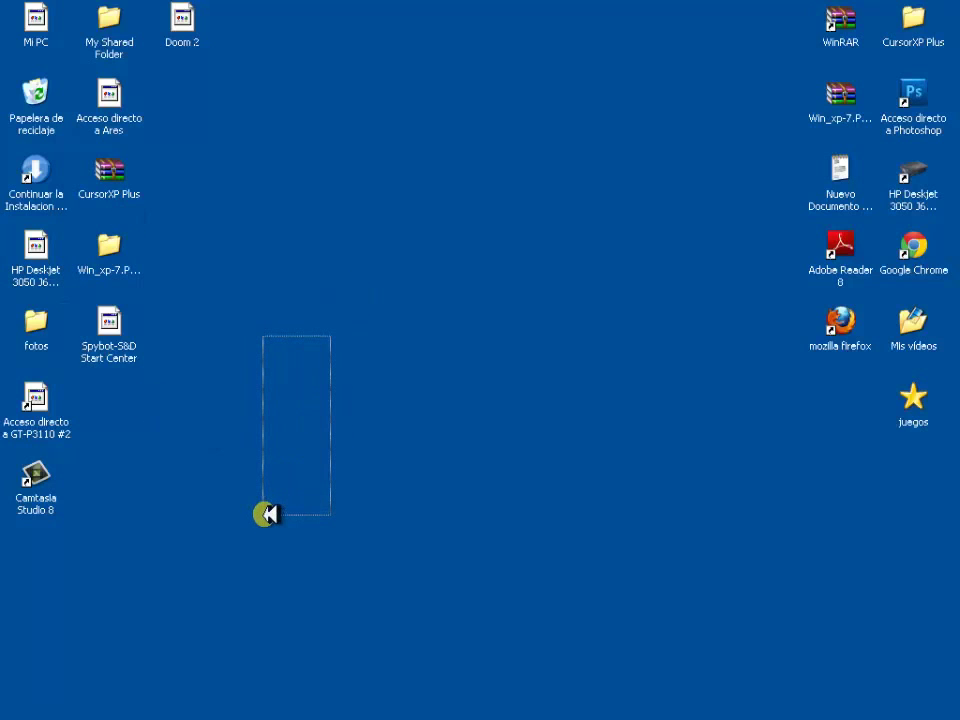
Open the text document on the desktop and highlight the whole closing message, from "Bueno a mi me anda" to "suscribirse"
left_click(840, 178)
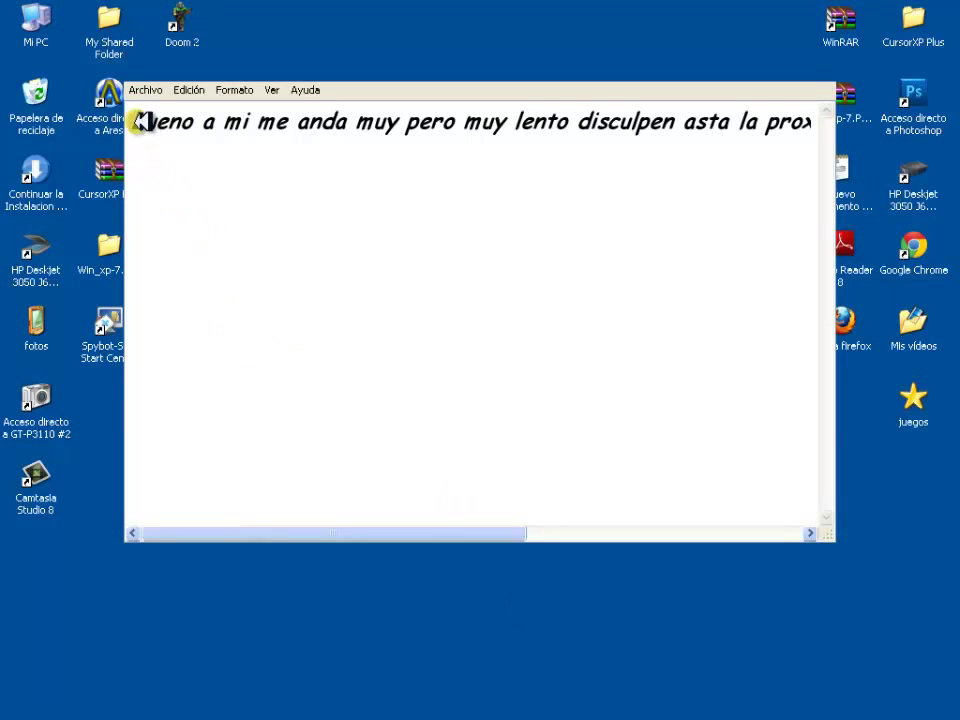
left_click_drag(152, 121, 820, 125)
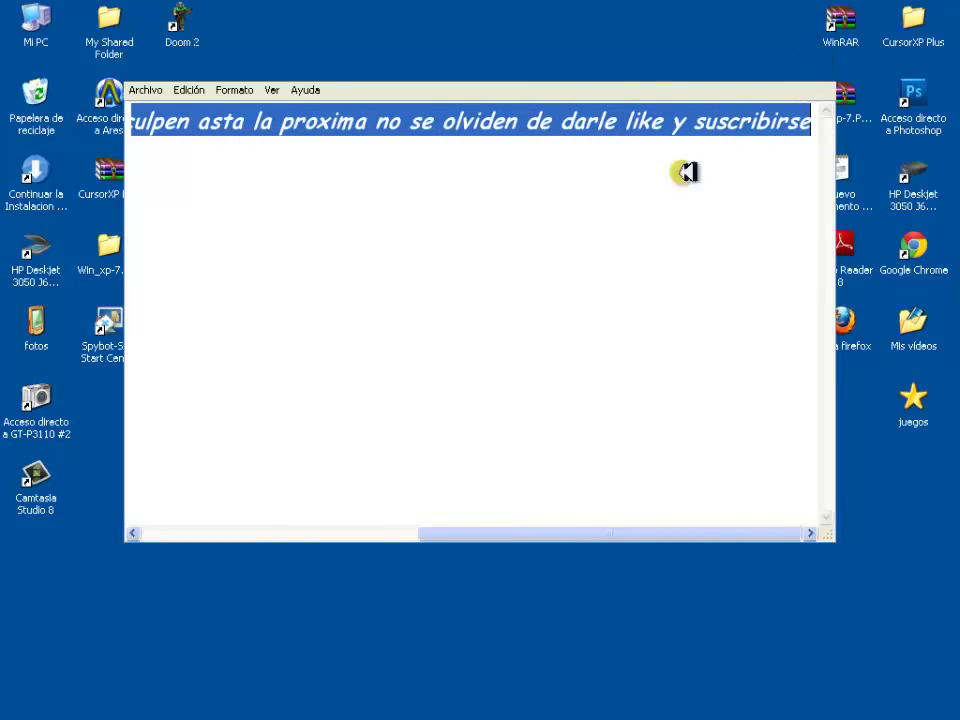